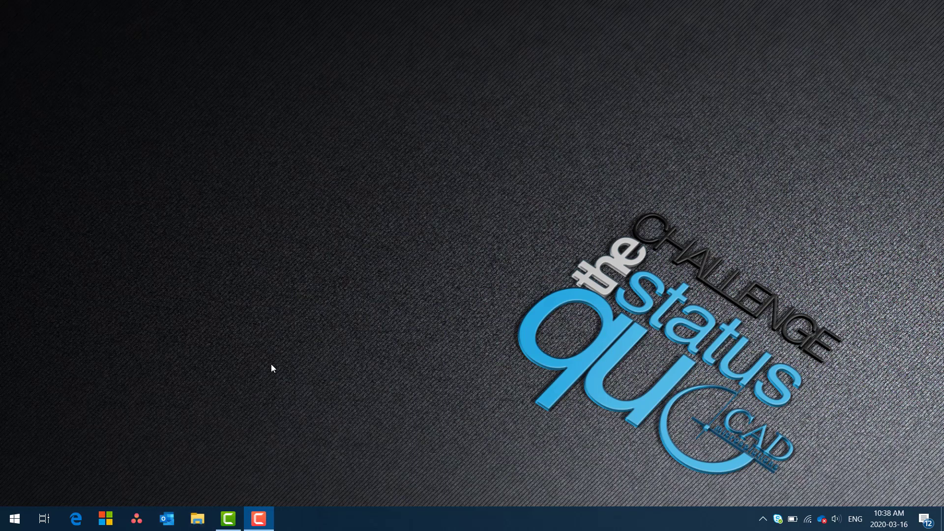
Open a maximized File Explorer on the Windows (C:) drive and open the ABC Inc vault
{"action": "key", "text": "super+e"}
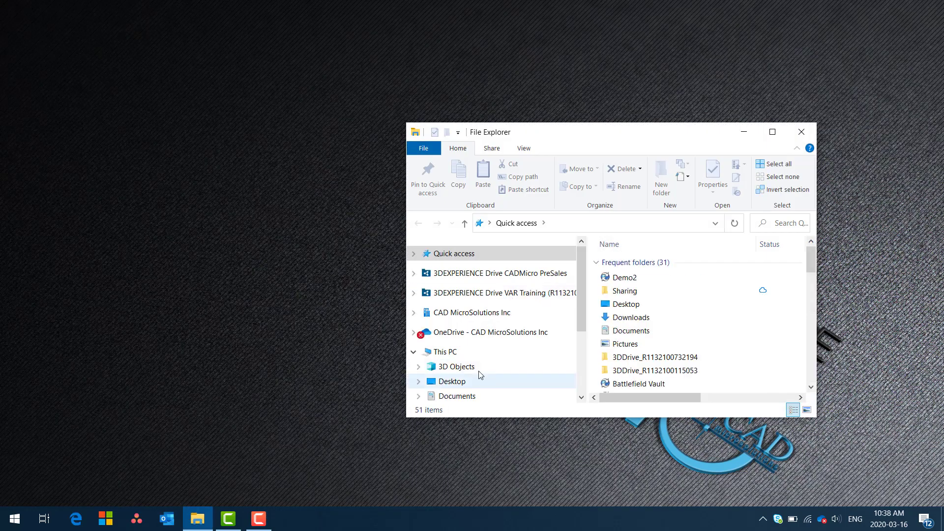
{"action": "left_click", "coordinate": [447, 352]}
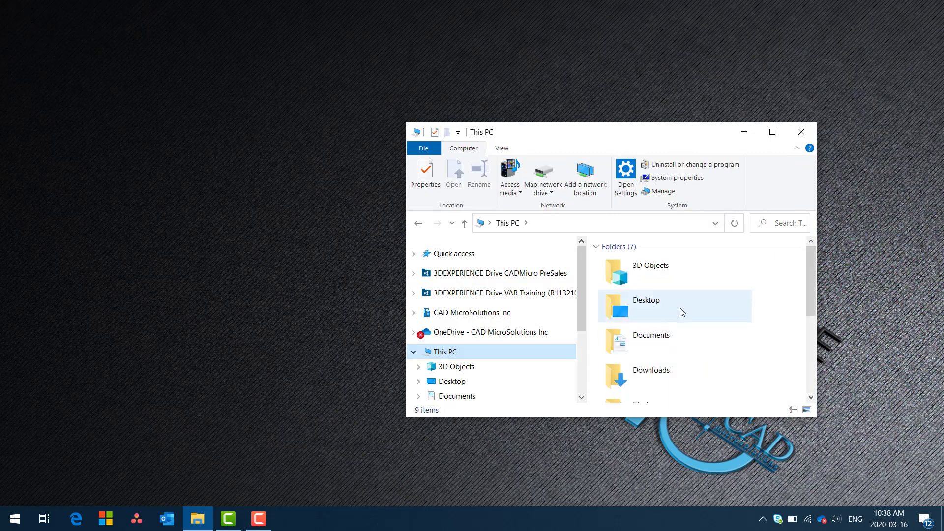
{"action": "left_click", "coordinate": [773, 132]}
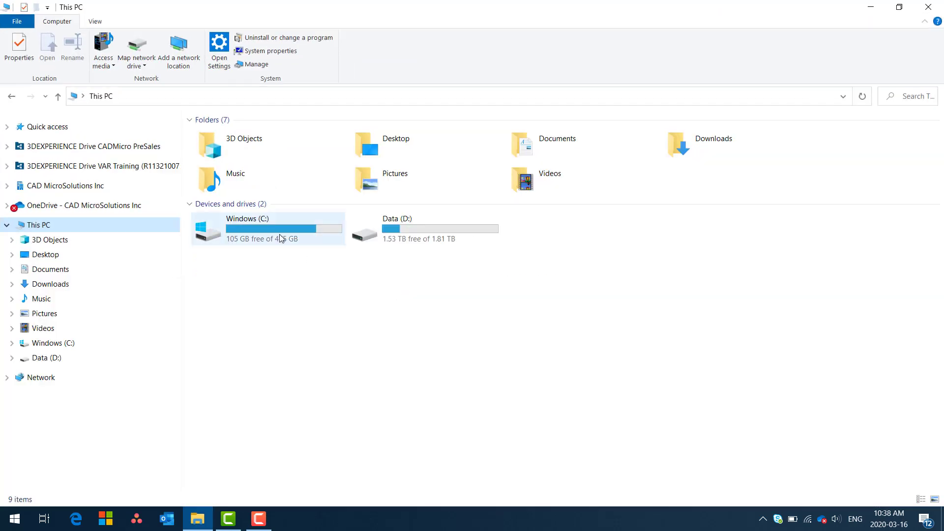
{"action": "double_click", "coordinate": [279, 234]}
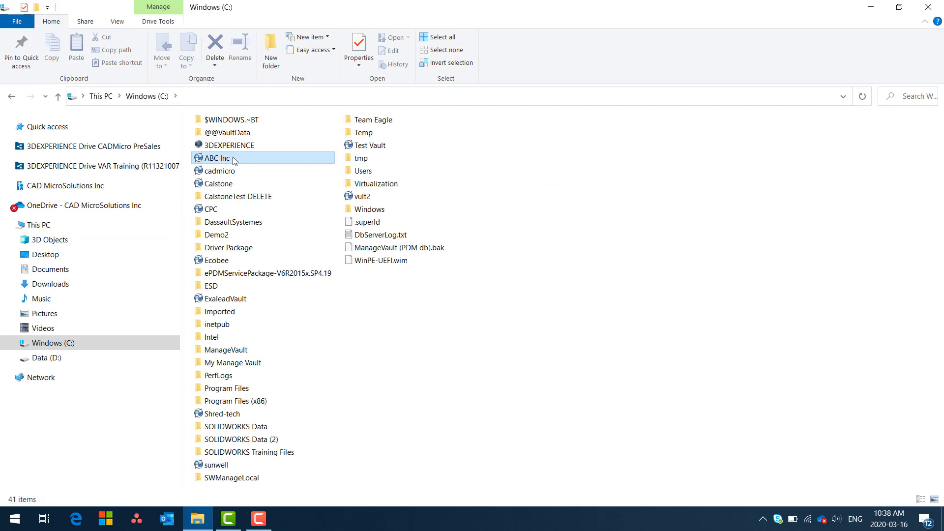
{"action": "double_click", "coordinate": [234, 160]}
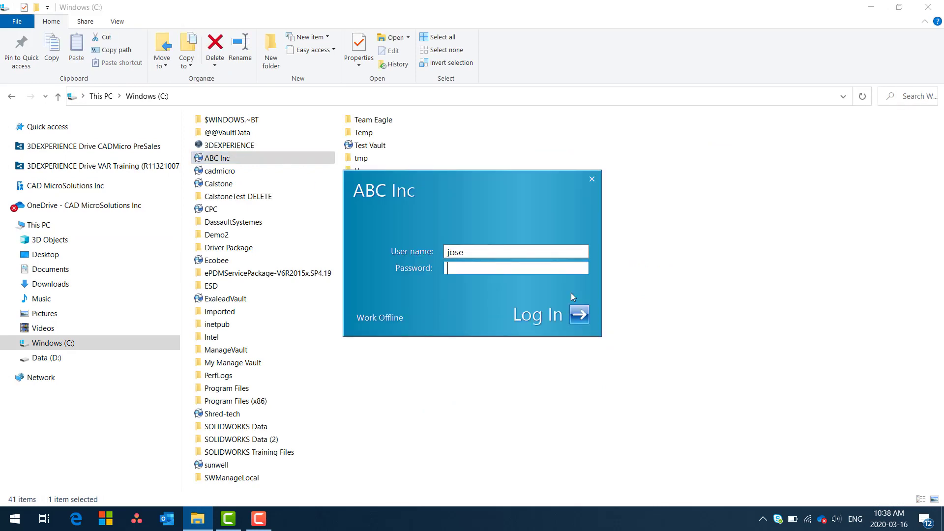
Enter the vault account password, retrying after the incorrect-password errors
{"action": "type", "text": "*********"}
{"action": "key", "text": "Return"}
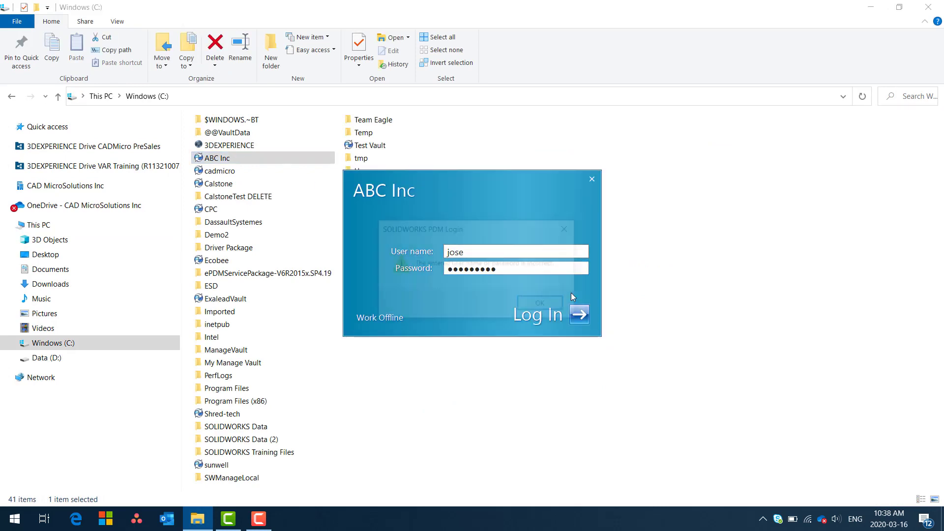
{"action": "key", "text": "Return"}
{"action": "type", "text": "*****"}
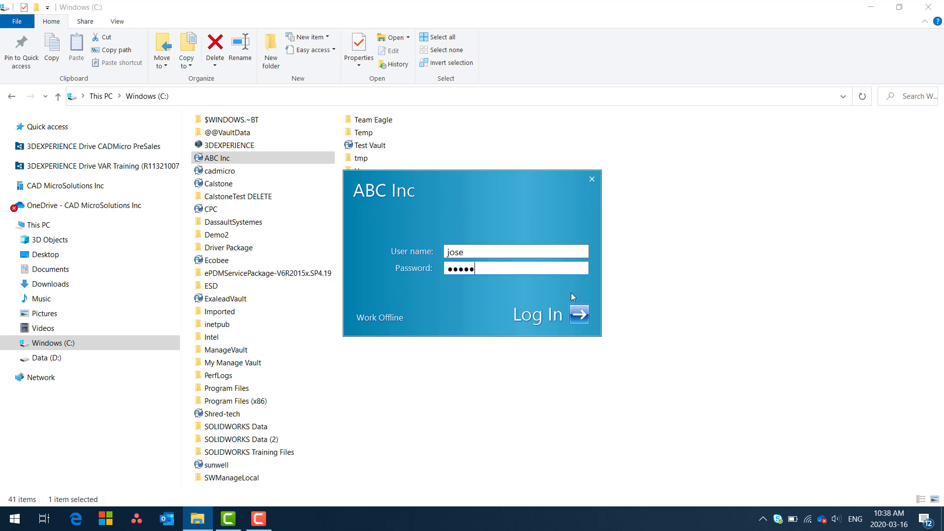
{"action": "type", "text": "****"}
{"action": "key", "text": "Return"}
{"action": "key", "text": "Return"}
{"action": "type", "text": "*********"}
{"action": "key", "text": "Return"}
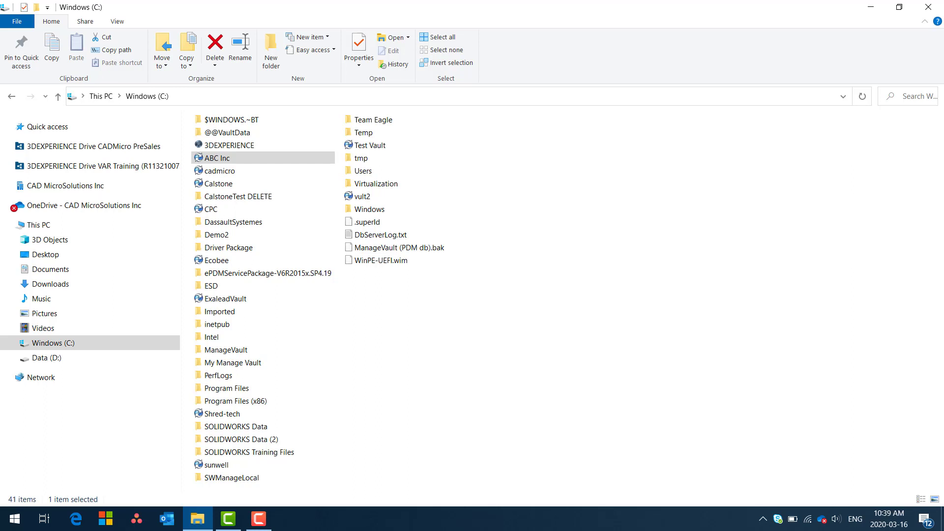
Log in, open the Projects folder, and browse into 003-Lamp and back
{"action": "key", "text": "Return"}
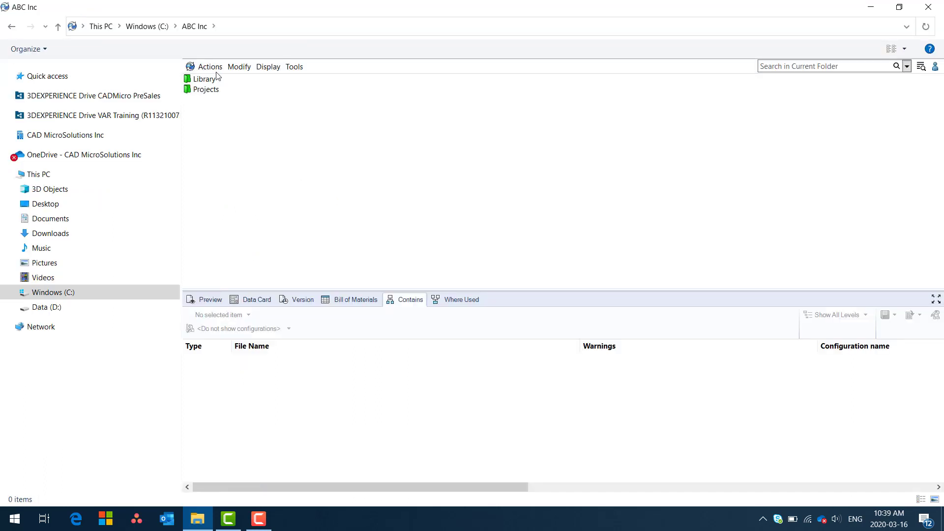
{"action": "left_click", "coordinate": [215, 92]}
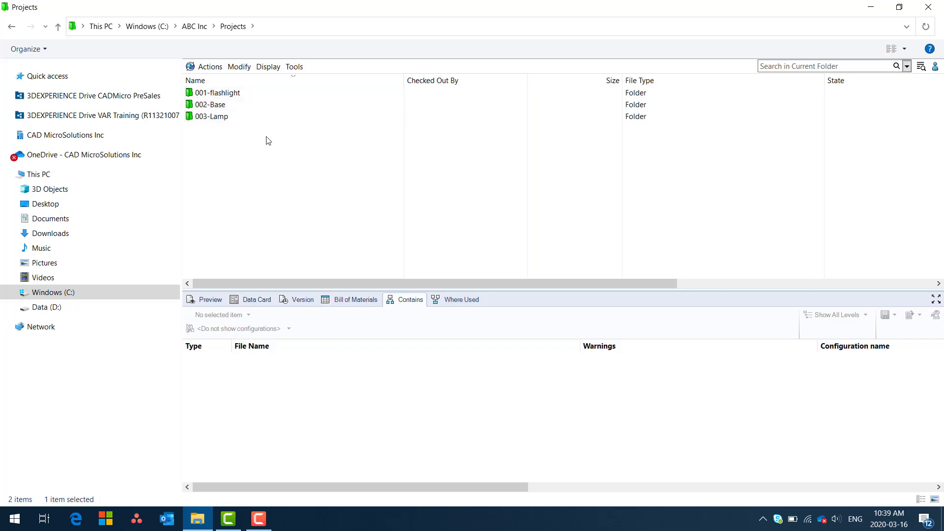
{"action": "left_click", "coordinate": [209, 118]}
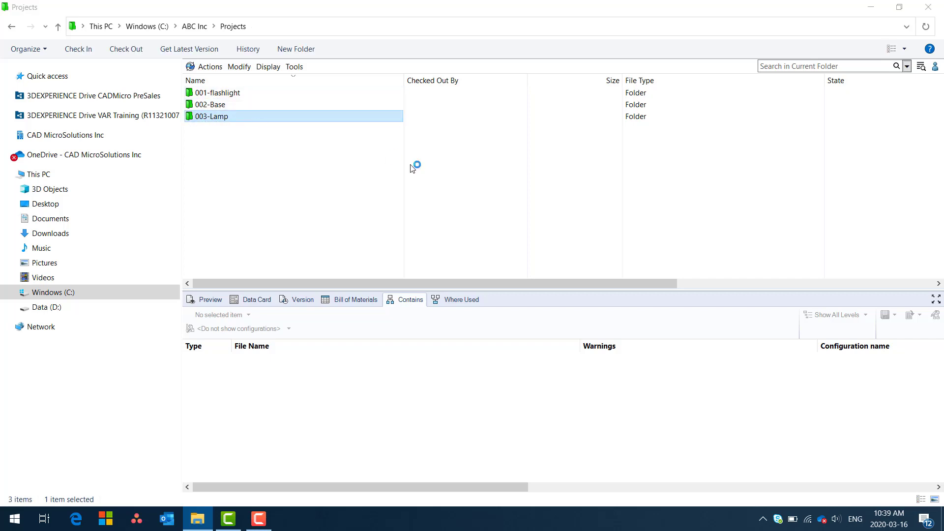
{"action": "double_click", "coordinate": [222, 119]}
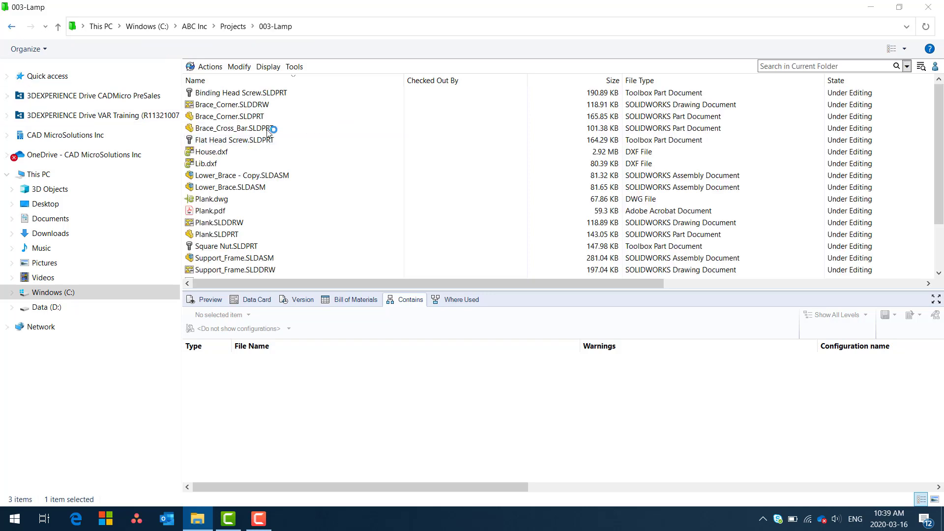
{"action": "key", "text": "alt+Left"}
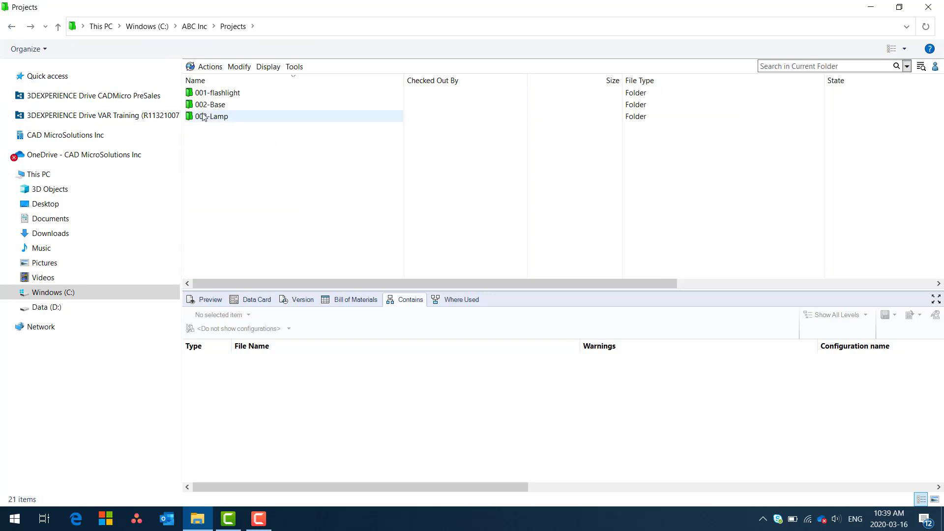
Reopen 003-Lamp, inspect Plank.SLDPRT's contents, and return to Projects
{"action": "left_click", "coordinate": [204, 116]}
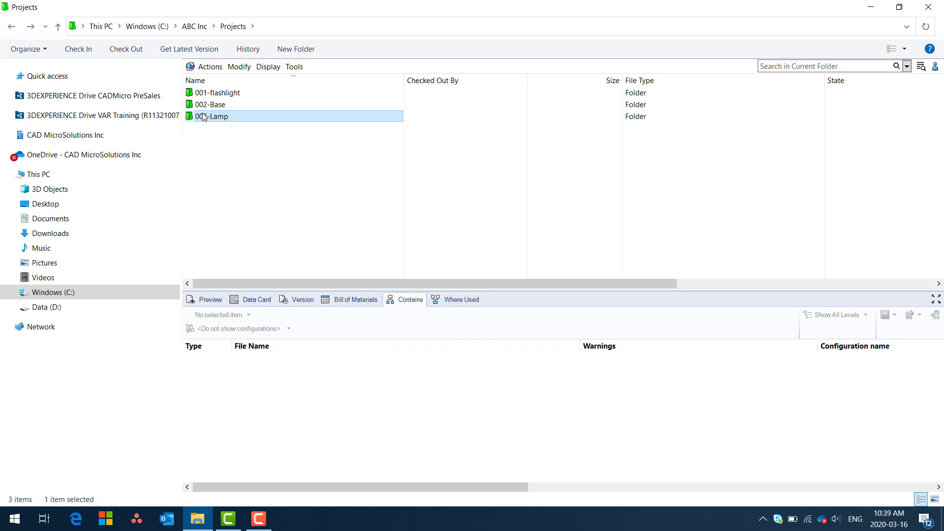
{"action": "double_click", "coordinate": [227, 116]}
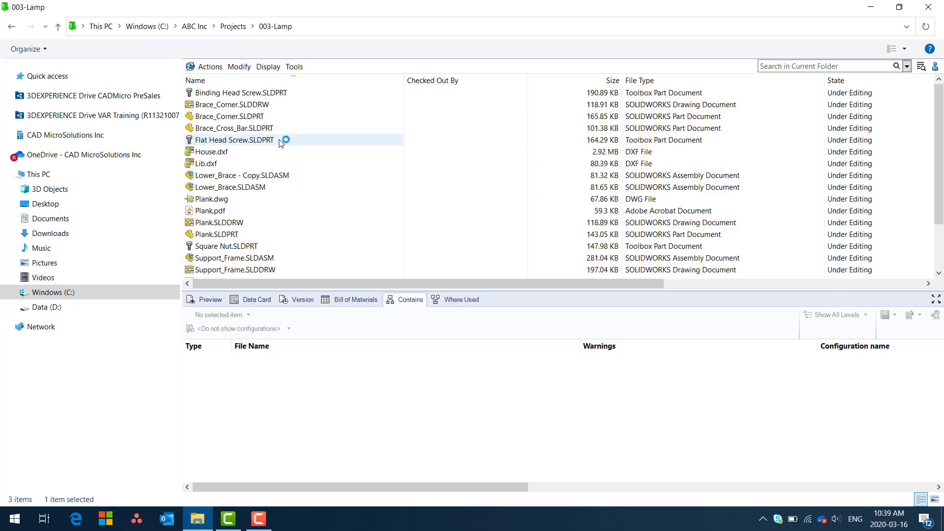
{"action": "scroll", "coordinate": [281, 143], "scroll_direction": "down", "scroll_amount": 2}
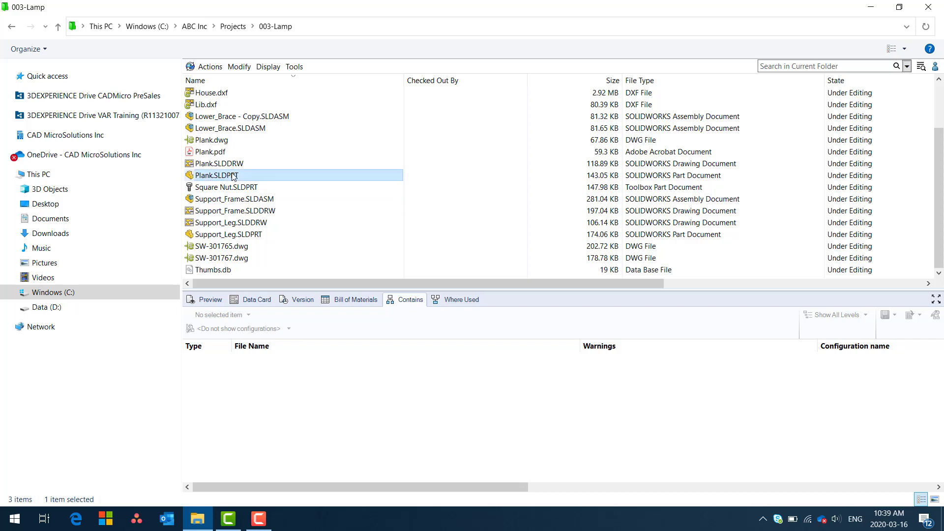
{"action": "left_click", "coordinate": [258, 174]}
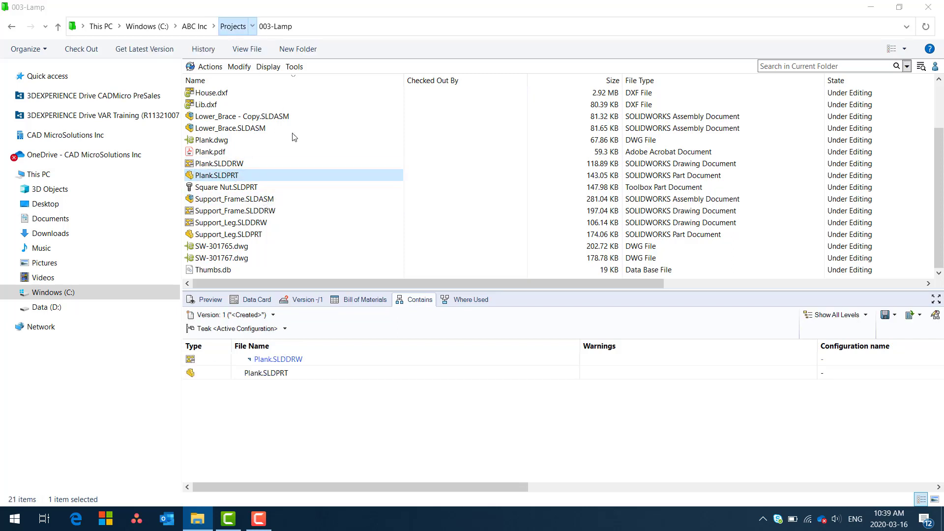
{"action": "key", "text": "alt+Up"}
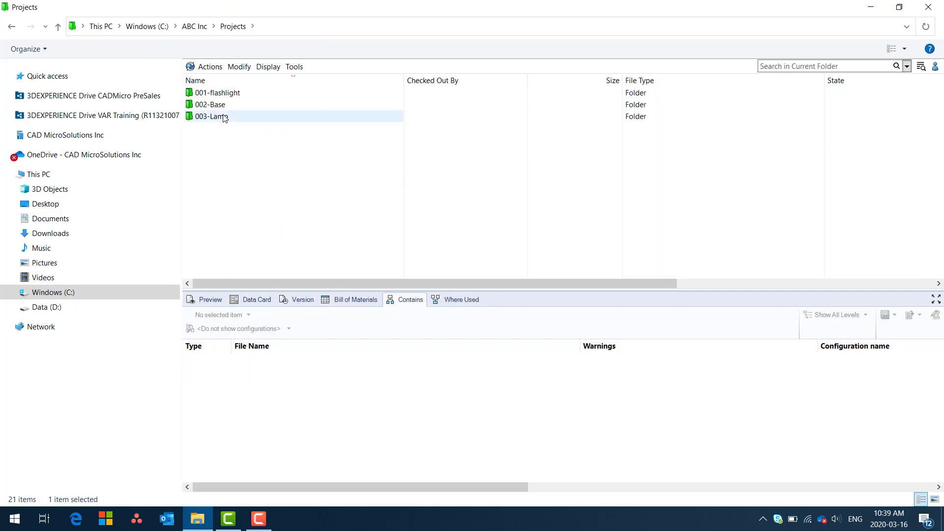
Check out every file in the 003-Lamp folder, verify inside it, and return to Projects
{"action": "left_click", "coordinate": [219, 117]}
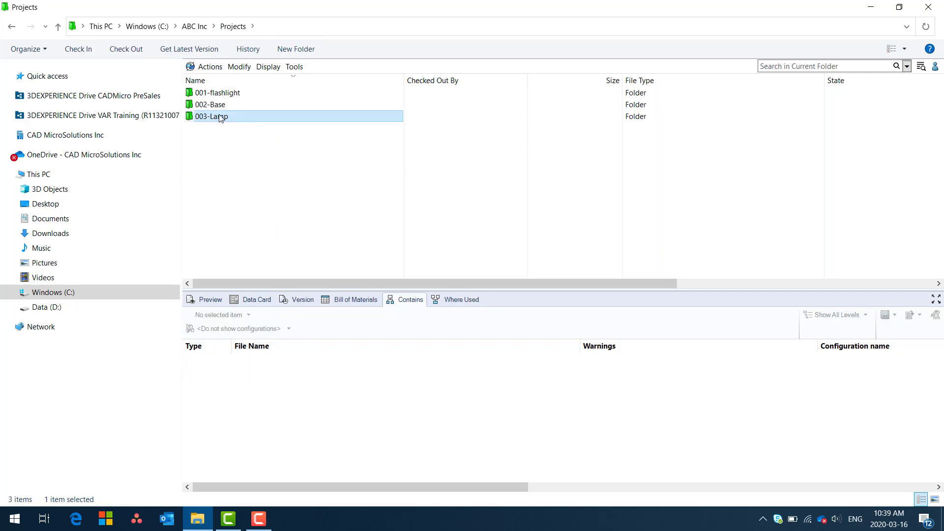
{"action": "right_click", "coordinate": [219, 120]}
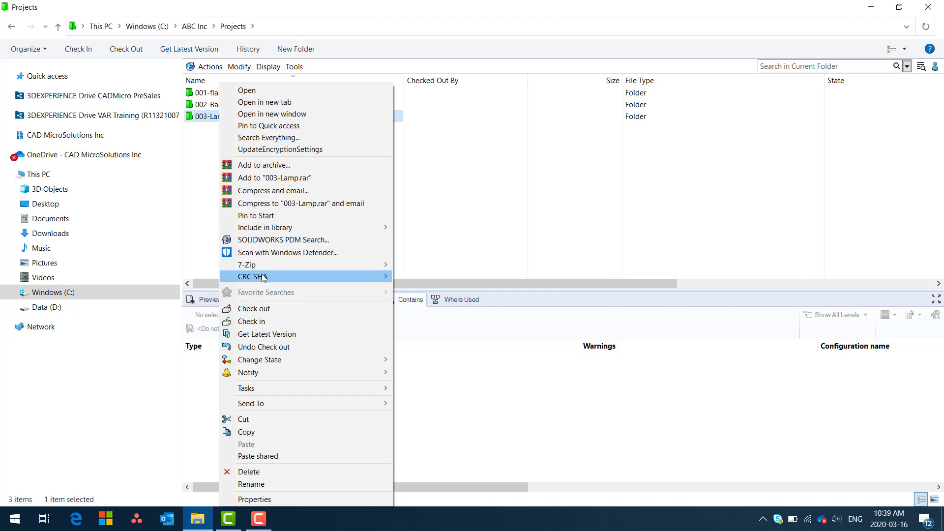
{"action": "left_click", "coordinate": [263, 308]}
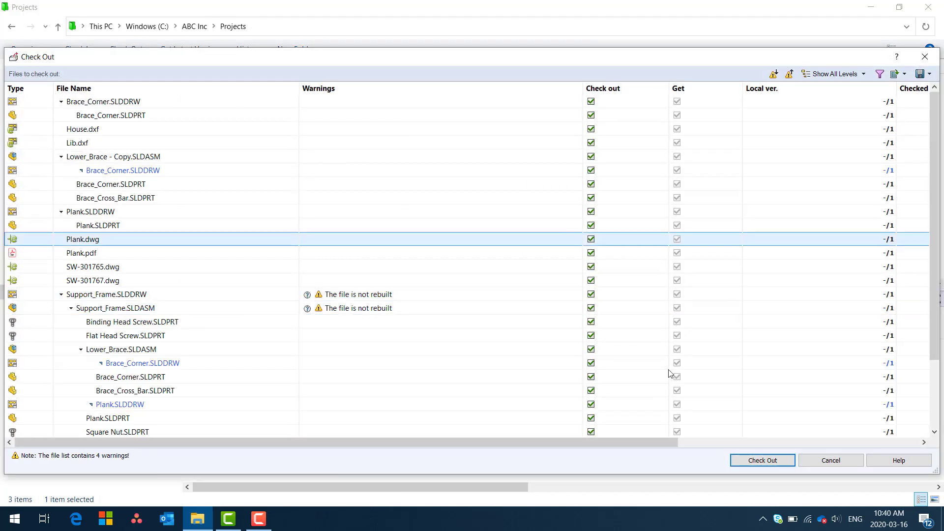
{"action": "left_click", "coordinate": [765, 462]}
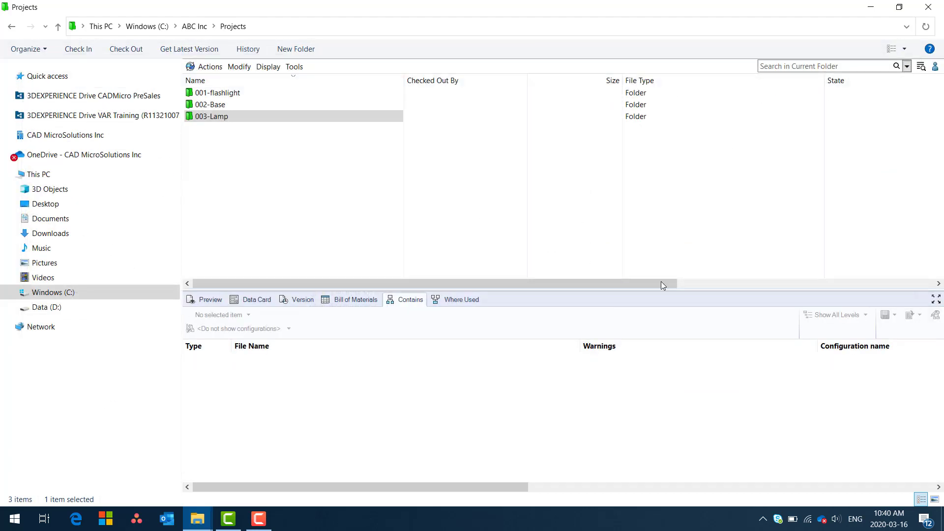
{"action": "double_click", "coordinate": [241, 122]}
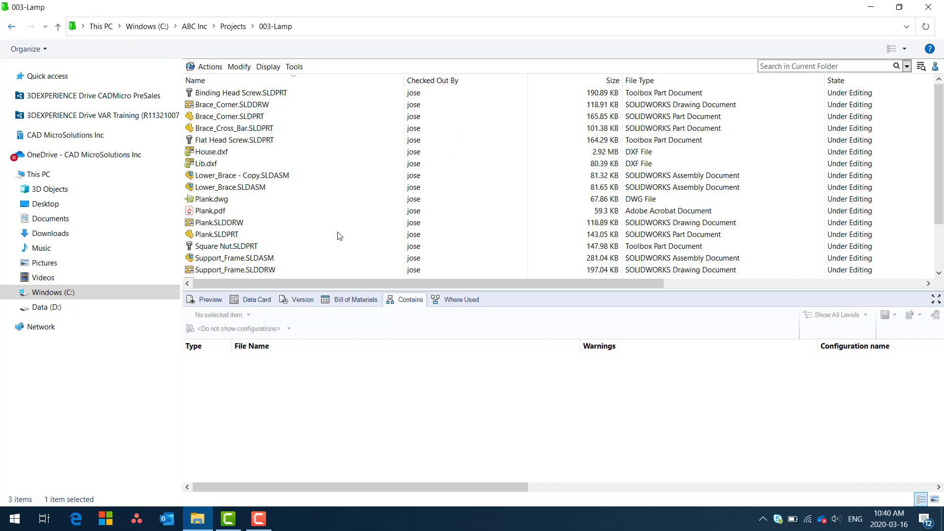
{"action": "key", "text": "alt+Left"}
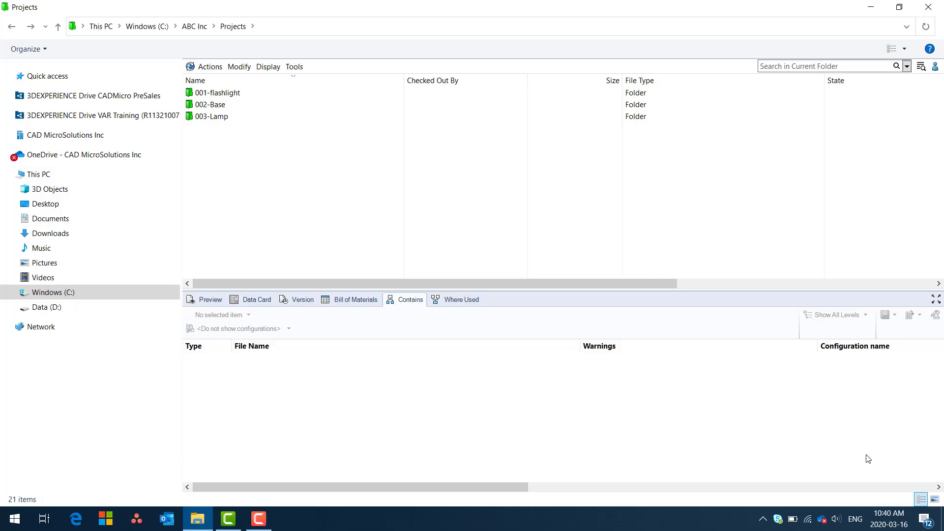
{"action": "key", "text": "alt+Right"}
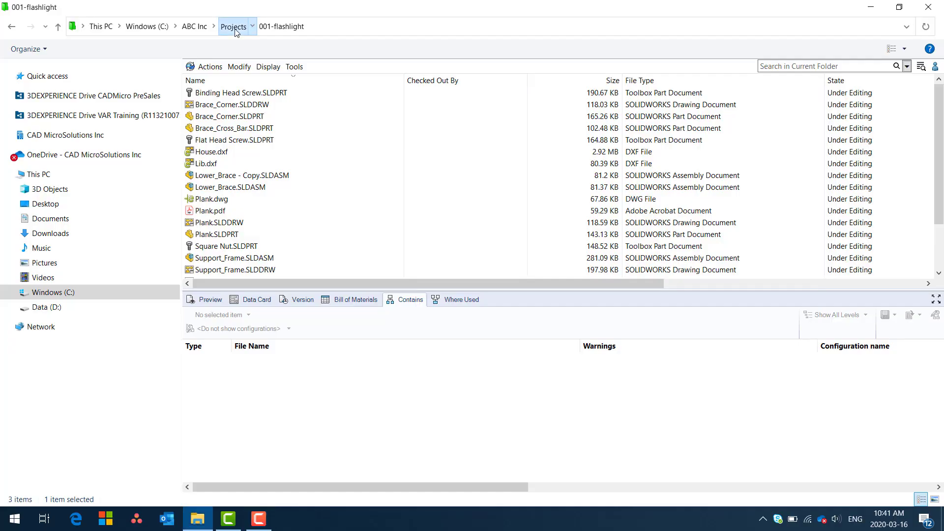
{"action": "key", "text": "alt+Left"}
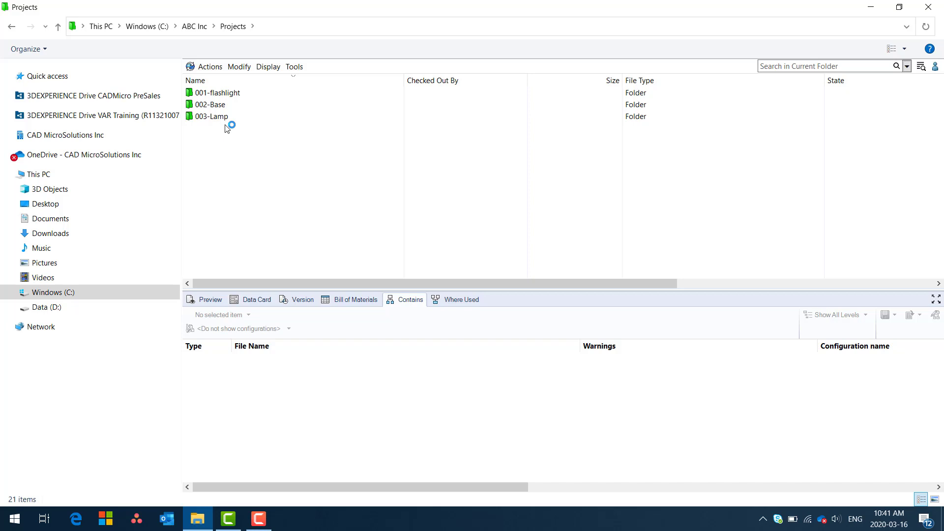
{"action": "double_click", "coordinate": [227, 92]}
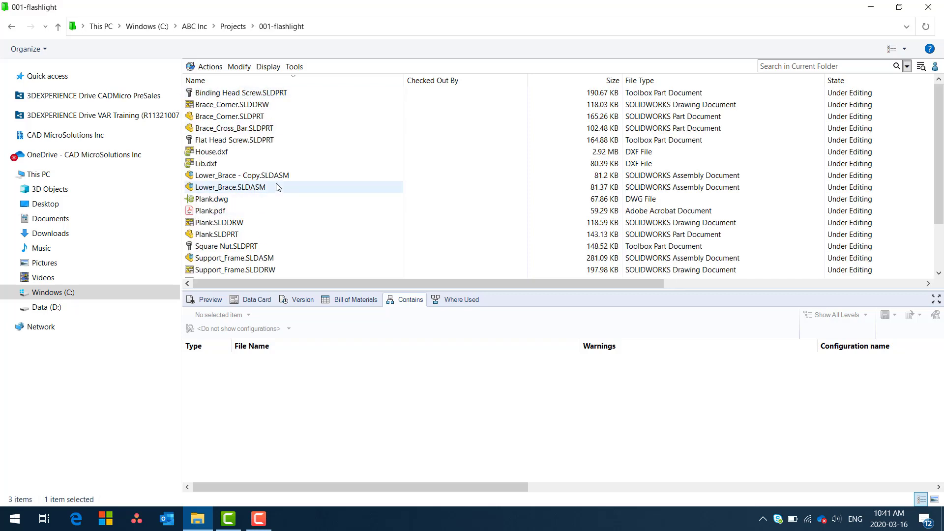
{"action": "left_click", "coordinate": [277, 186]}
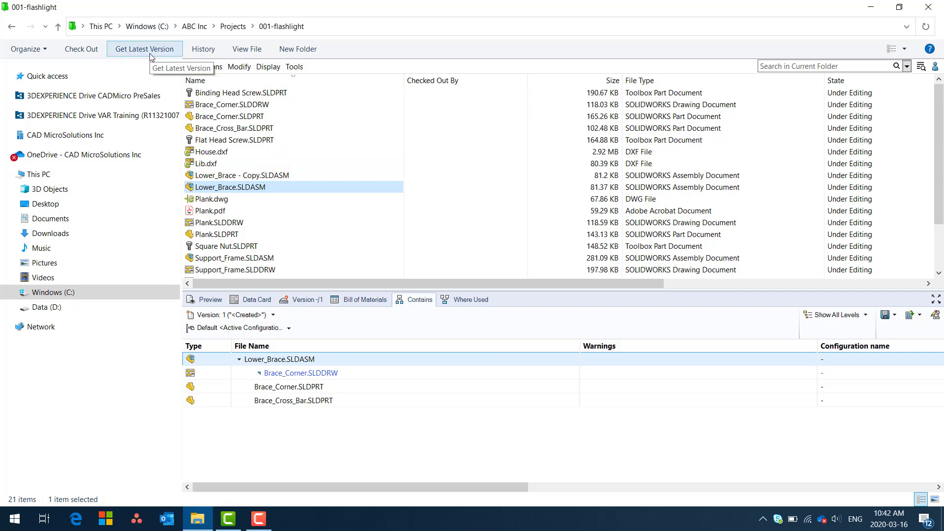
{"action": "left_click", "coordinate": [233, 26]}
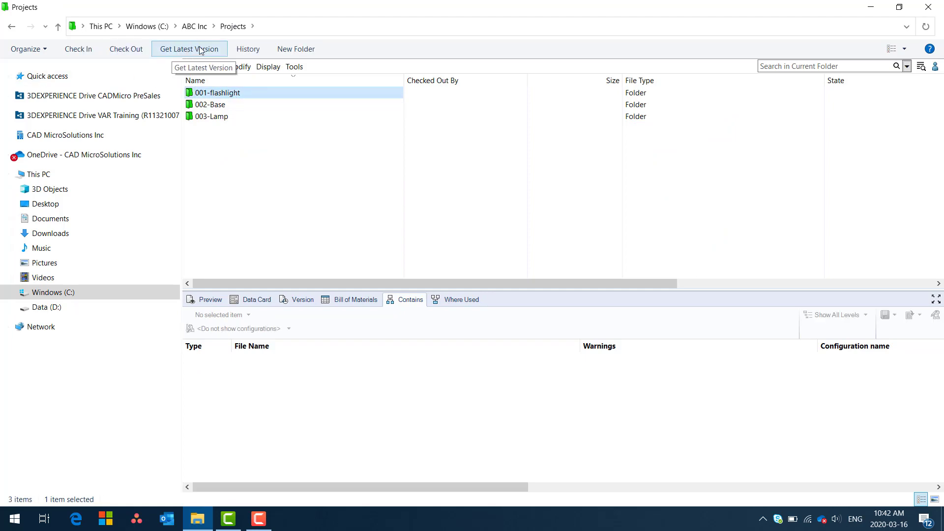
Run Get Latest Version on 001-flashlight and select that folder
{"action": "left_click", "coordinate": [201, 50]}
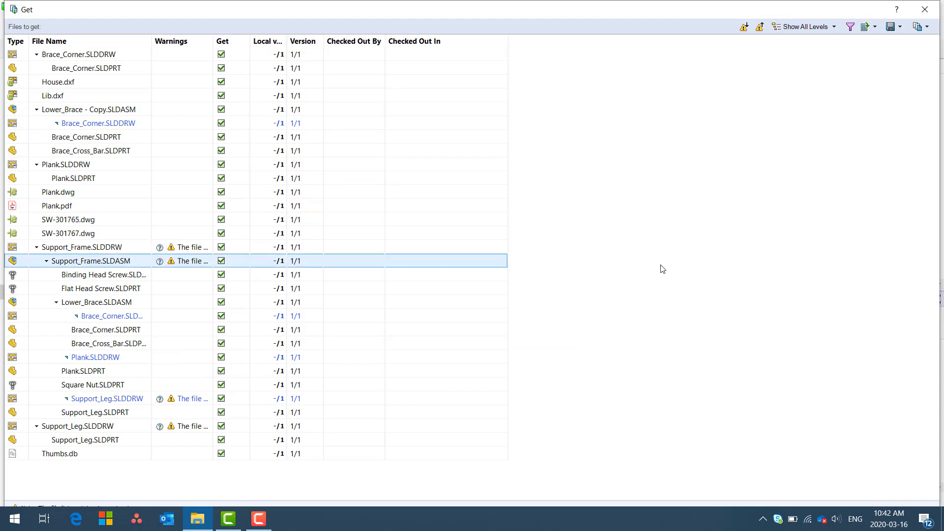
{"action": "key", "text": "Escape"}
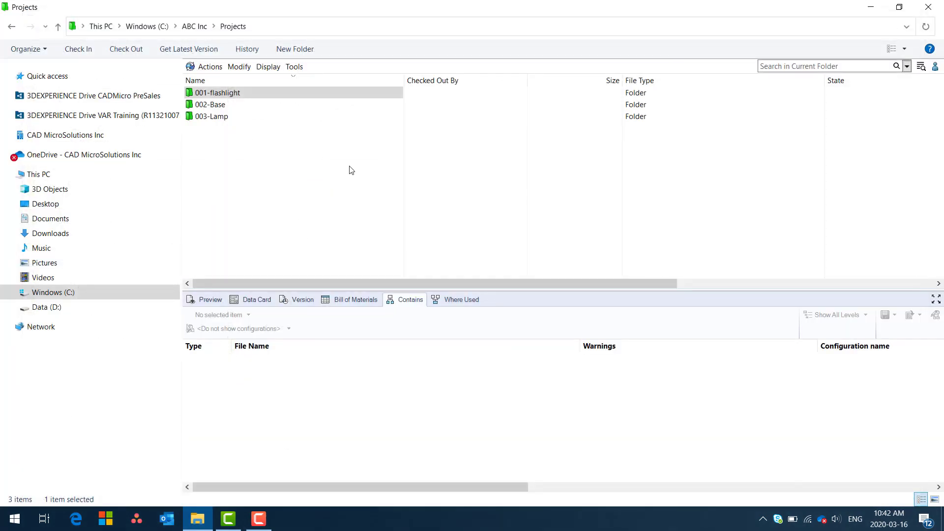
{"action": "left_click", "coordinate": [237, 97]}
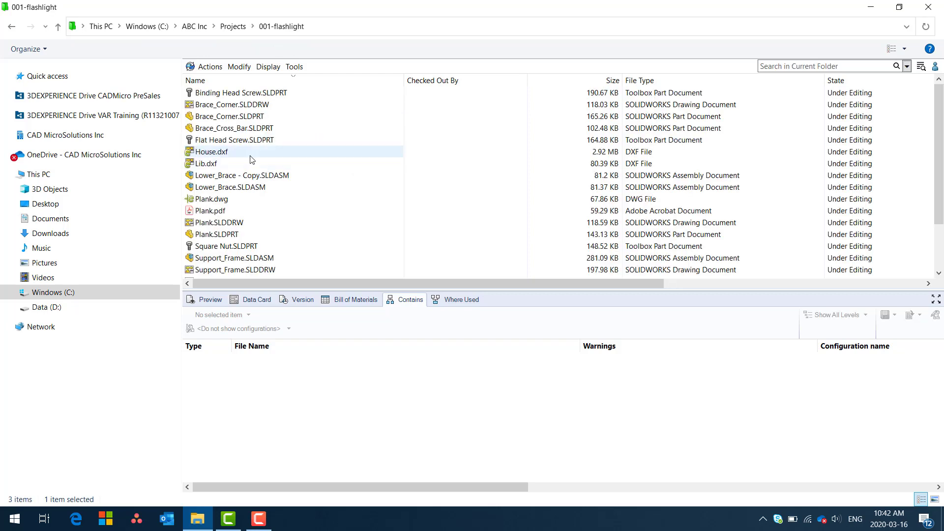
Review the references of Lower_Brace - Copy and Lower_Brace.SLDASM, then go up to Projects
{"action": "left_click", "coordinate": [251, 177]}
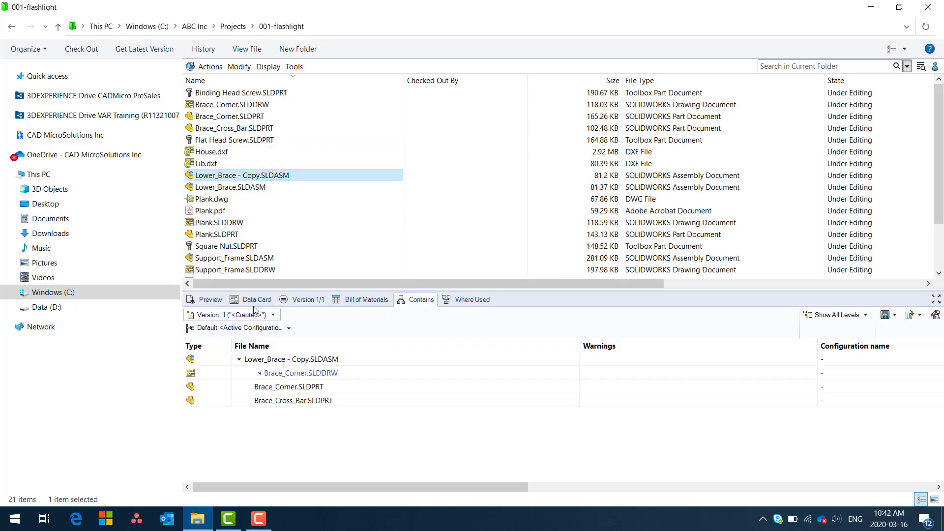
{"action": "left_click", "coordinate": [236, 187]}
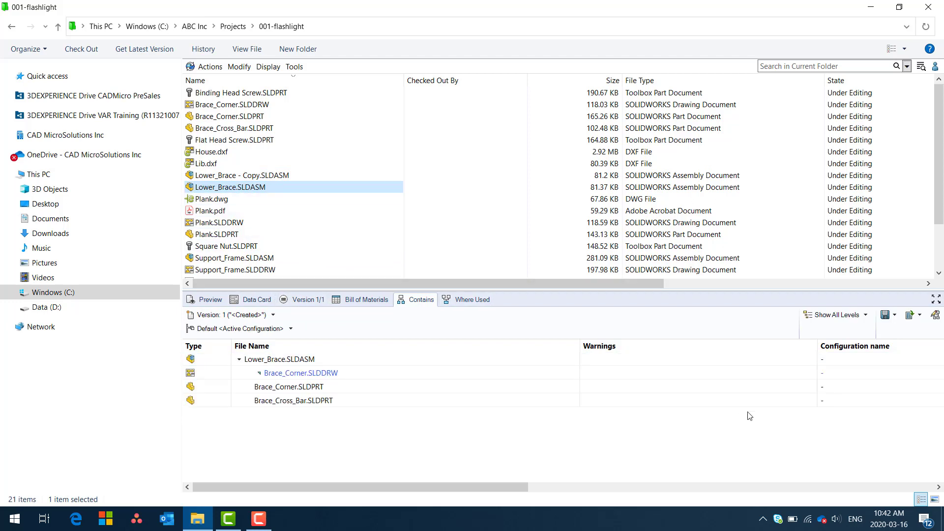
{"action": "left_click", "coordinate": [233, 27]}
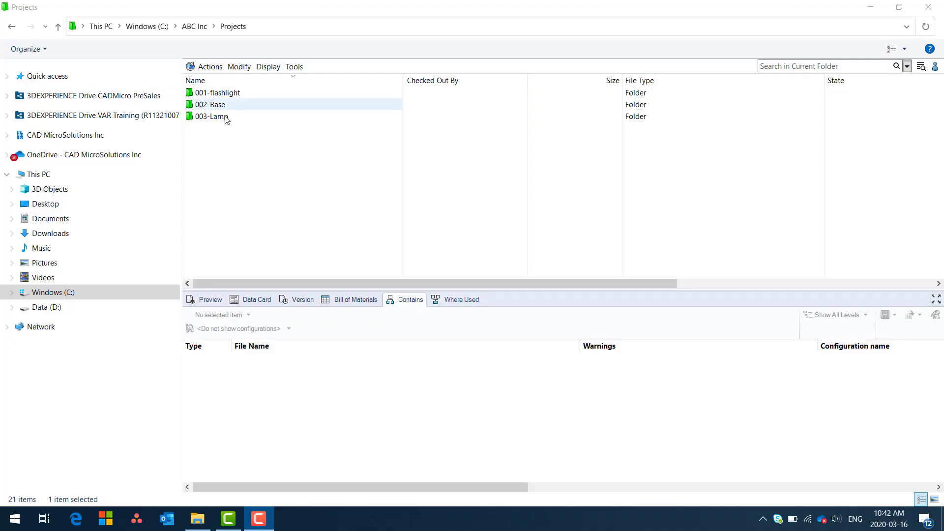
Open 002-Base, check the Clip, Swivel.SLDPRT version, and return to Projects
{"action": "left_click", "coordinate": [243, 107]}
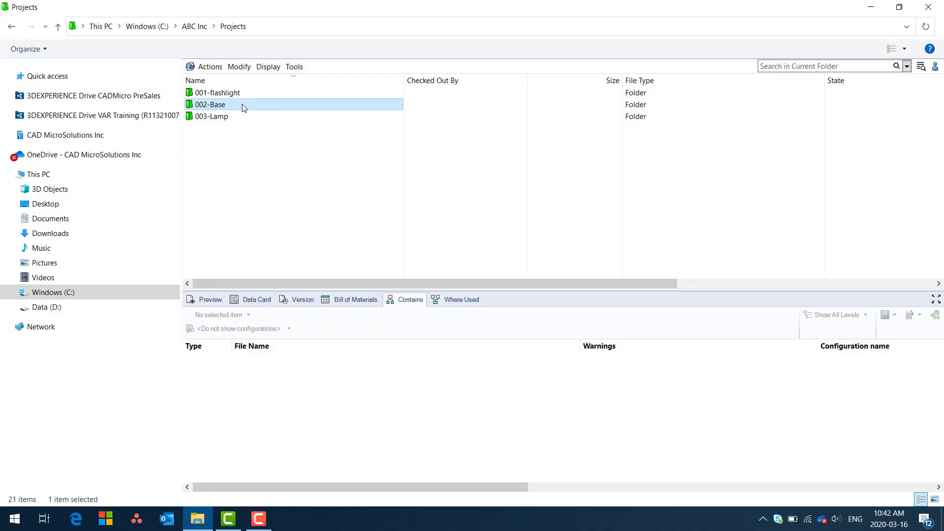
{"action": "double_click", "coordinate": [243, 107]}
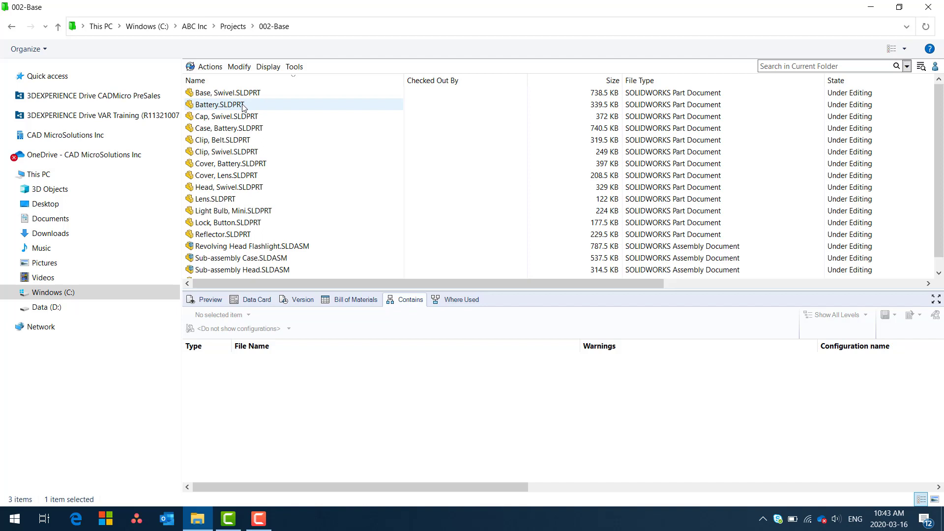
{"action": "left_click", "coordinate": [246, 152]}
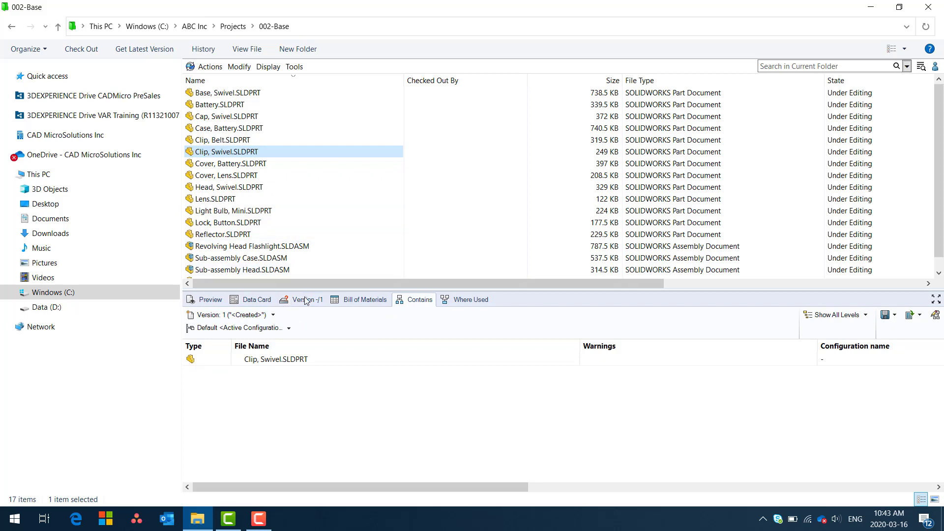
{"action": "left_click", "coordinate": [233, 27]}
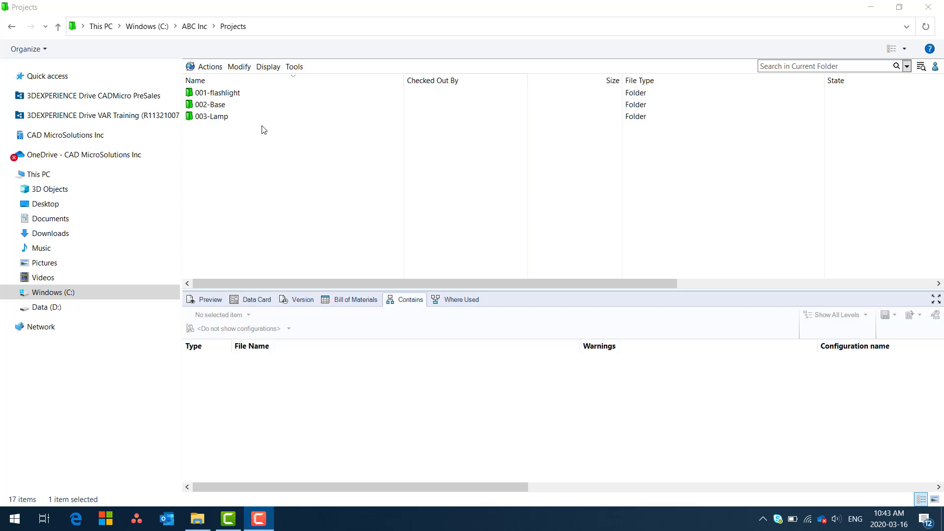
Switch the vault to Work Off-line, then open ABC Inc from Windows (C:) in a new File Explorer
{"action": "left_click", "coordinate": [300, 69]}
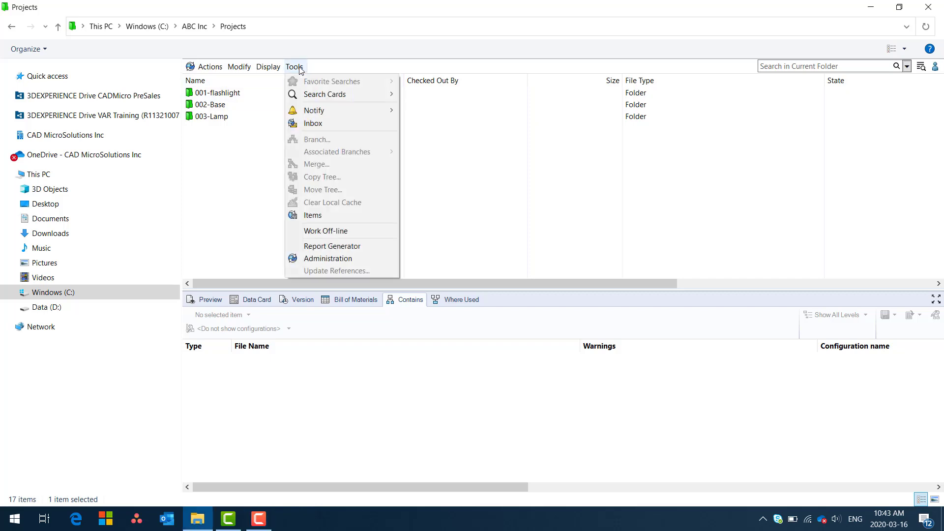
{"action": "left_click", "coordinate": [323, 234]}
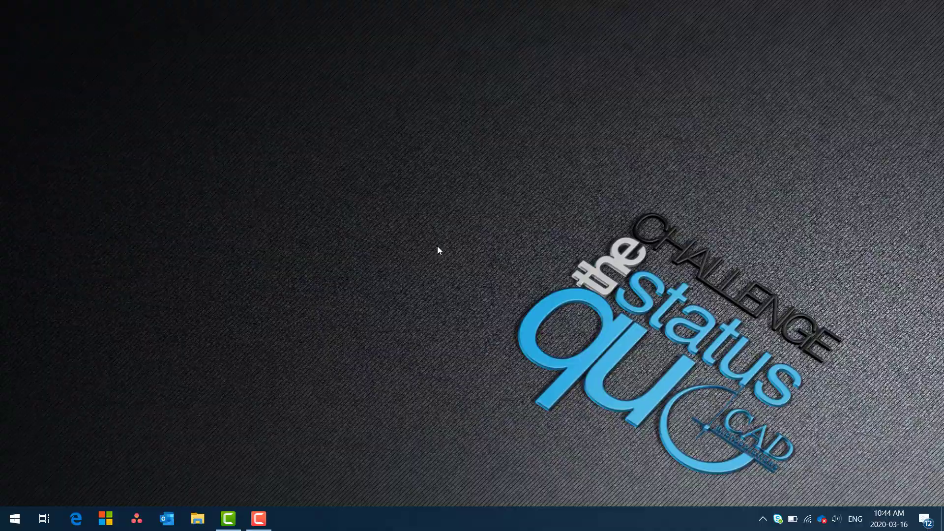
{"action": "key", "text": "super+e"}
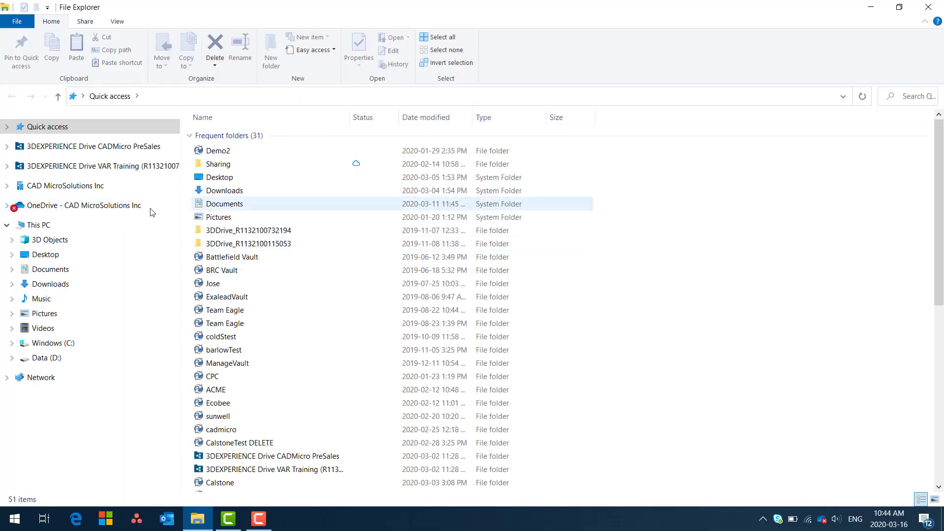
{"action": "left_click", "coordinate": [69, 343]}
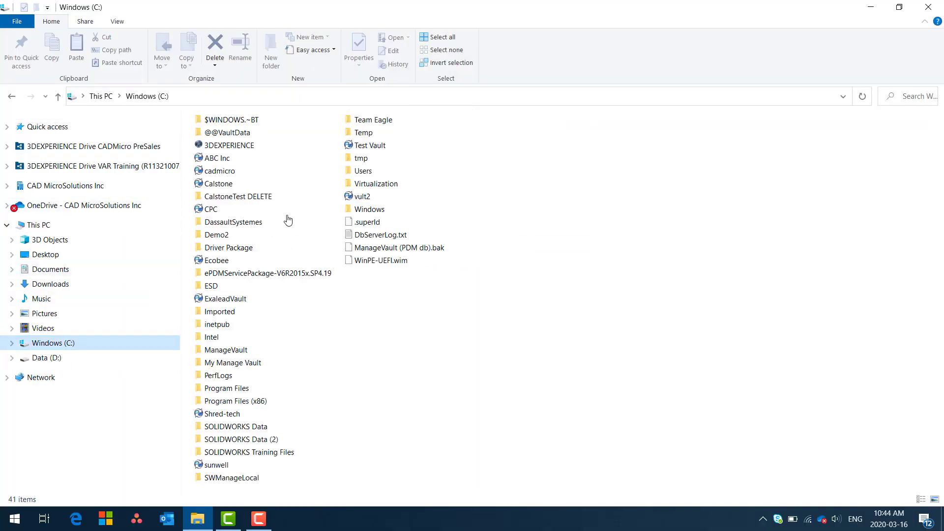
{"action": "left_click", "coordinate": [234, 158]}
{"action": "double_click", "coordinate": [234, 157]}
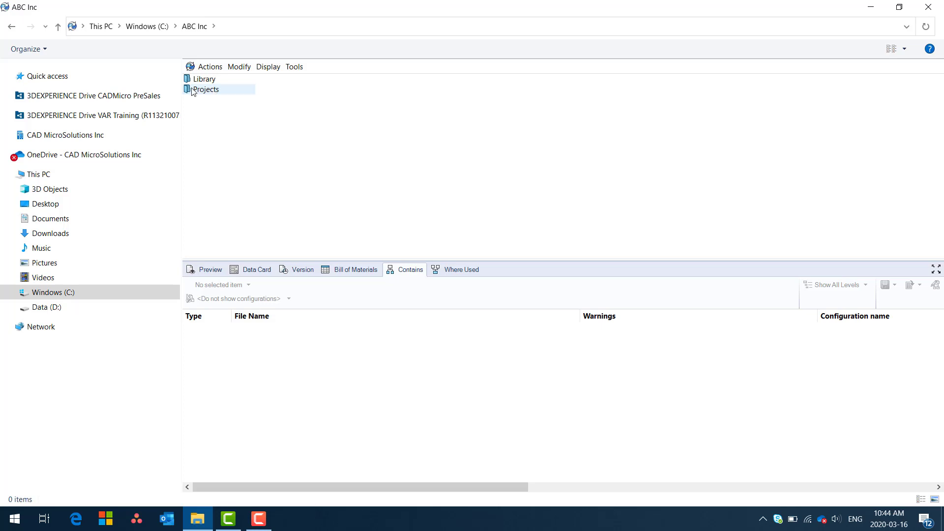
Open Projects > 003-Lamp offline and confirm every file's Writeable column reads Yes
{"action": "left_click", "coordinate": [189, 91]}
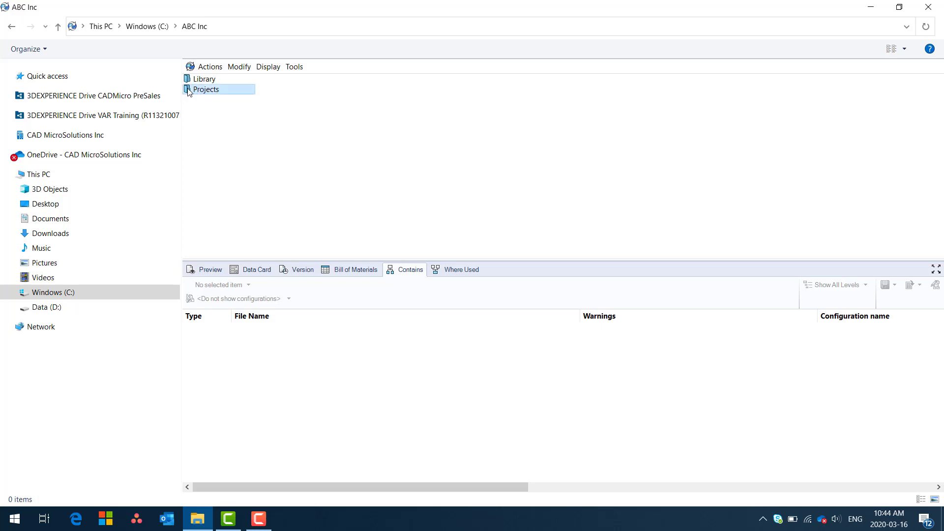
{"action": "double_click", "coordinate": [189, 92]}
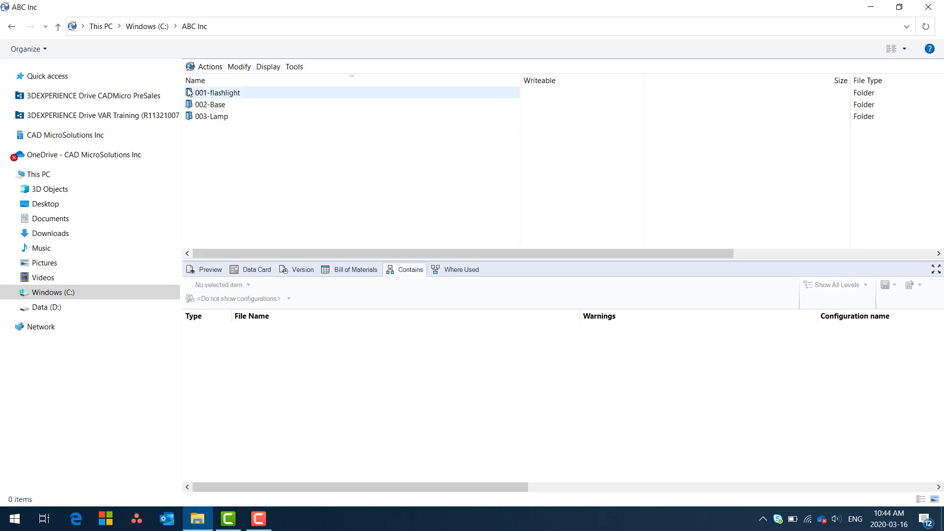
{"action": "left_click", "coordinate": [263, 120]}
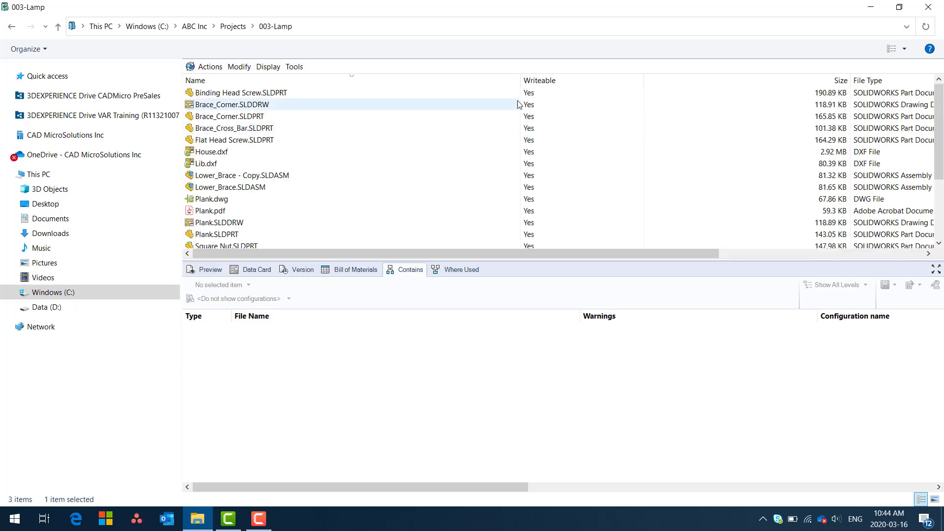
{"action": "scroll", "coordinate": [269, 174], "scroll_direction": "down", "scroll_amount": 3}
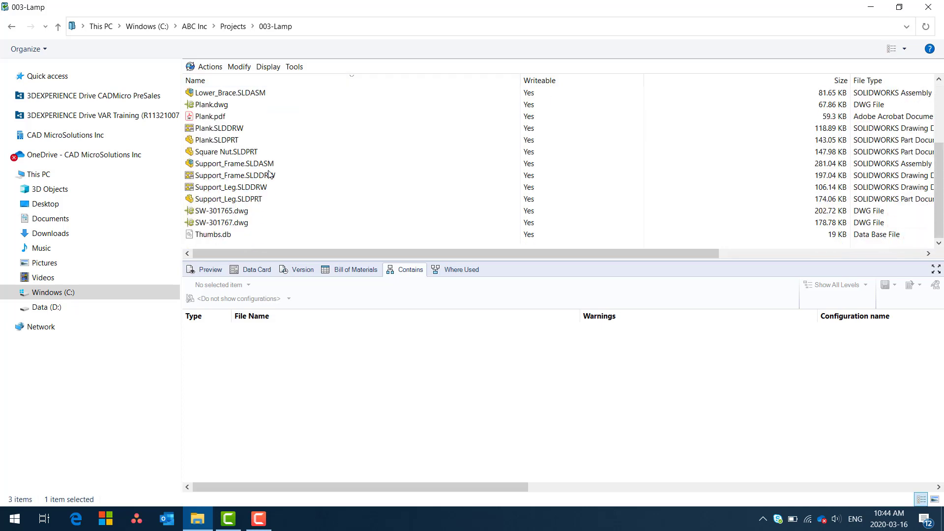
{"action": "scroll", "coordinate": [270, 178], "scroll_direction": "up", "scroll_amount": 3}
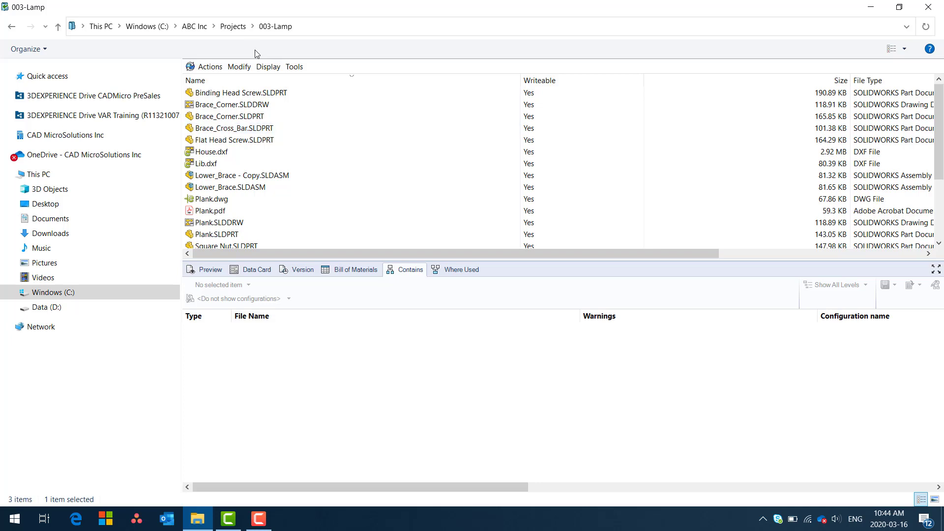
Open 001-flashlight offline and confirm its cached files are not writeable
{"action": "left_click", "coordinate": [233, 26]}
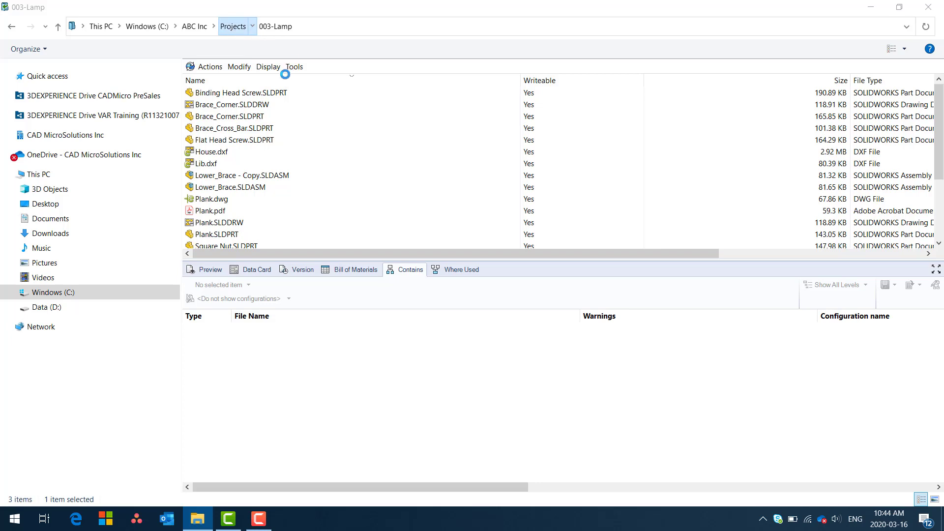
{"action": "left_click", "coordinate": [232, 96]}
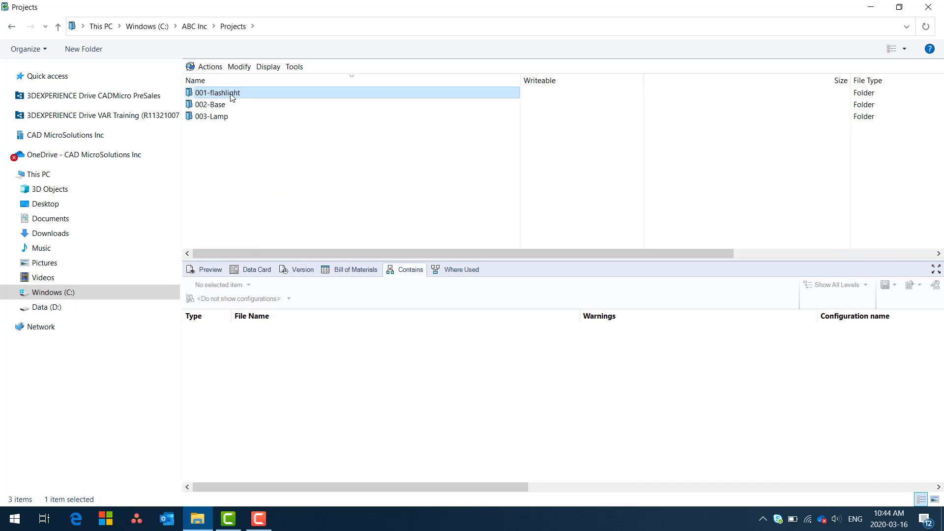
{"action": "double_click", "coordinate": [233, 95]}
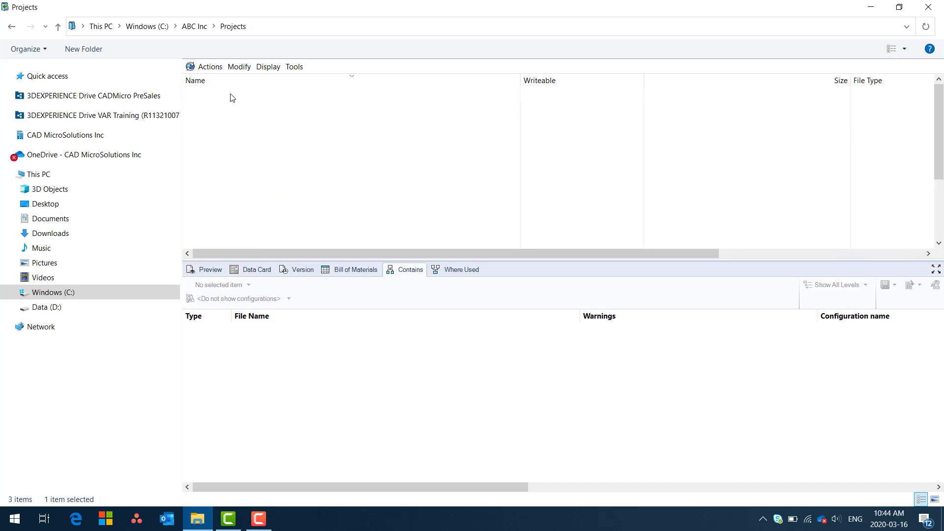
{"action": "scroll", "coordinate": [257, 142], "scroll_direction": "down", "scroll_amount": 3}
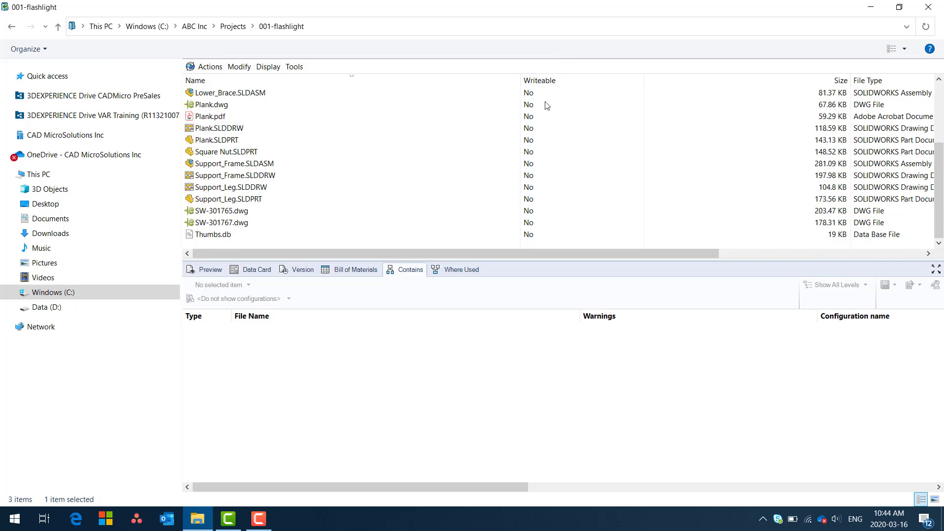
{"action": "scroll", "coordinate": [451, 130], "scroll_direction": "up", "scroll_amount": 3}
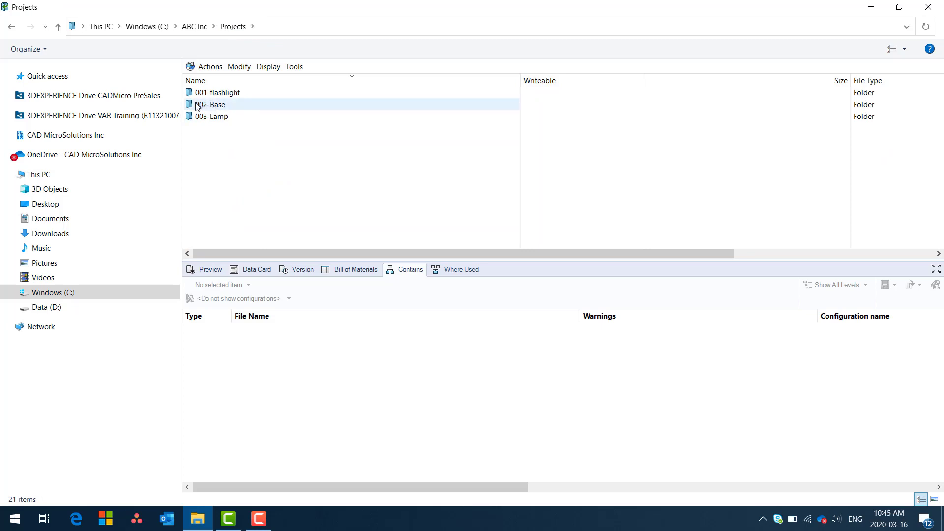
Open 002-Base to see it lists no files offline, then return to Projects
{"action": "left_click", "coordinate": [217, 108]}
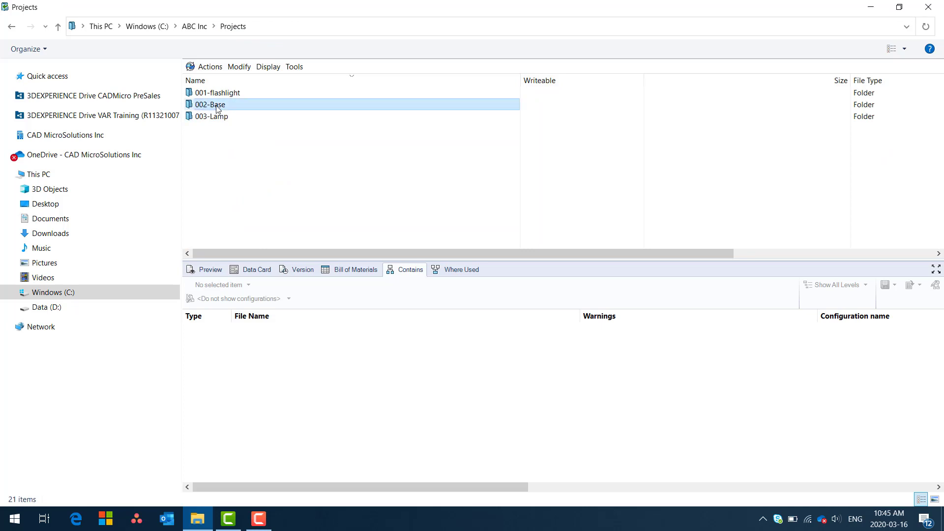
{"action": "double_click", "coordinate": [217, 106]}
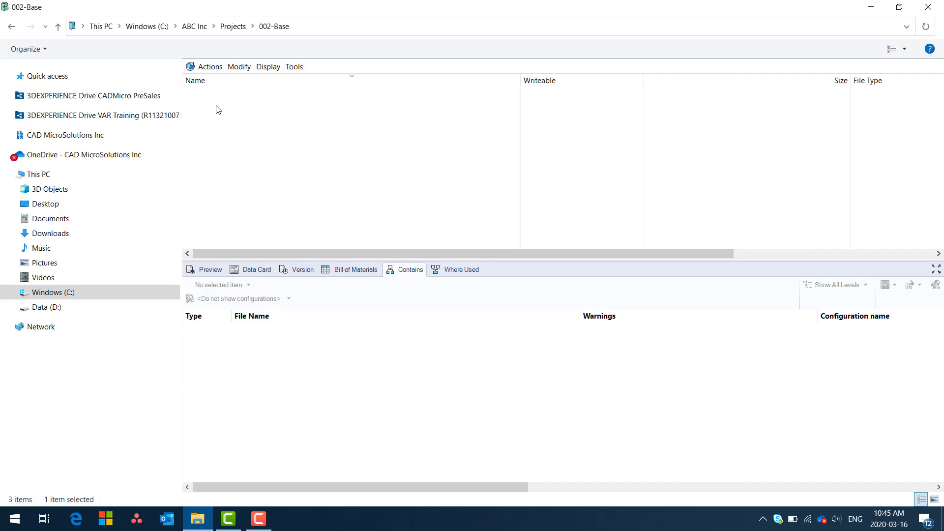
{"action": "left_click", "coordinate": [232, 26]}
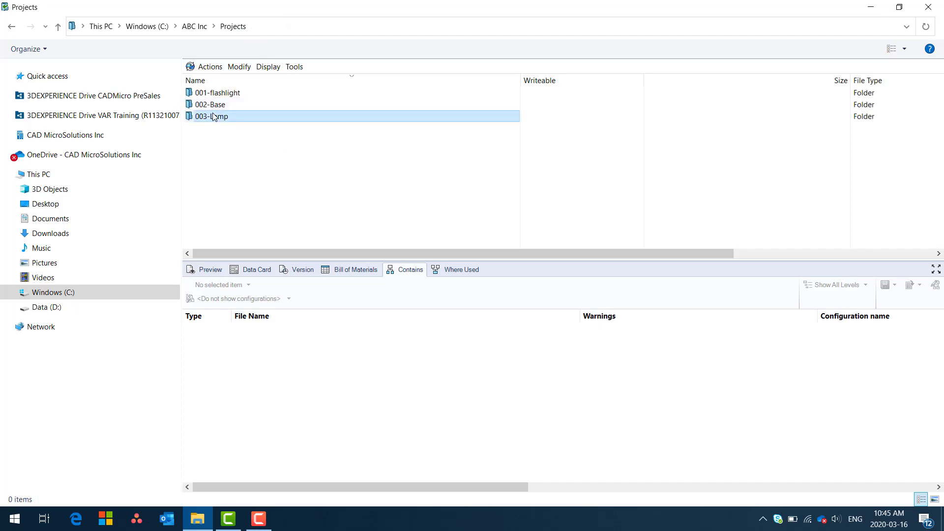
Reopen 003-Lamp and view the offline context-menu actions for Binding Head Screw.SLDPRT
{"action": "double_click", "coordinate": [213, 117]}
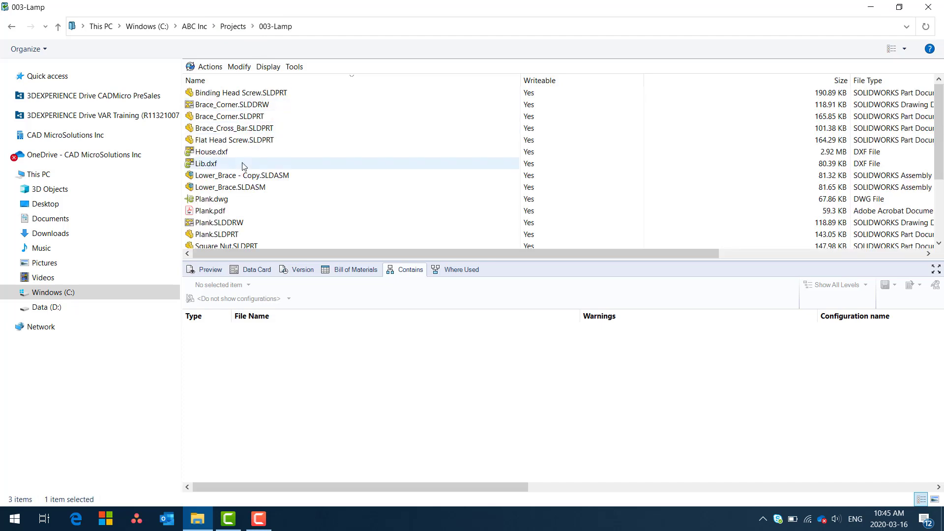
{"action": "scroll", "coordinate": [242, 165], "scroll_direction": "down", "scroll_amount": 2}
{"action": "scroll", "coordinate": [243, 166], "scroll_direction": "up", "scroll_amount": 2}
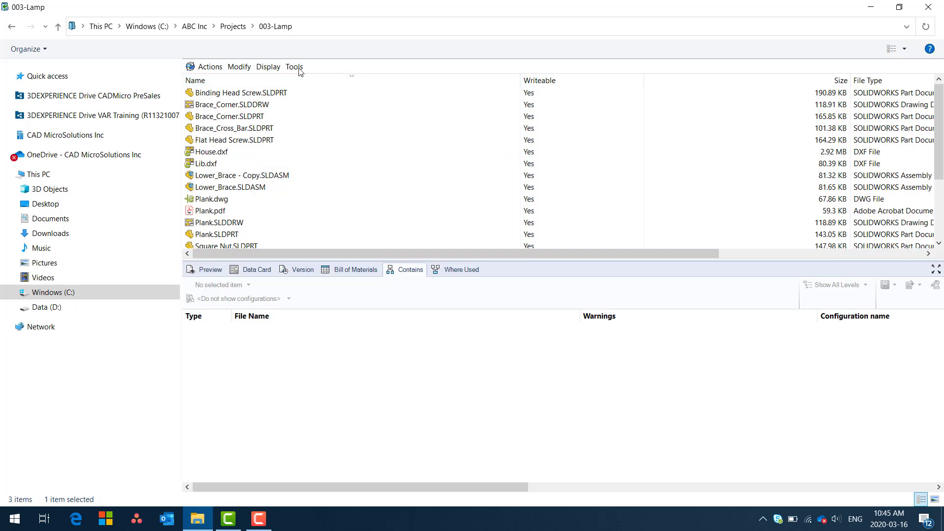
{"action": "left_click", "coordinate": [269, 94]}
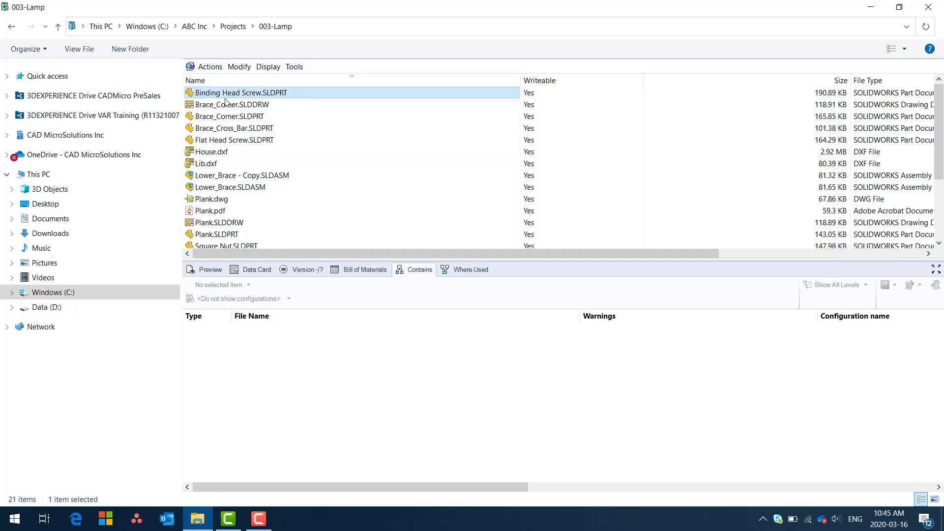
{"action": "right_click", "coordinate": [244, 94]}
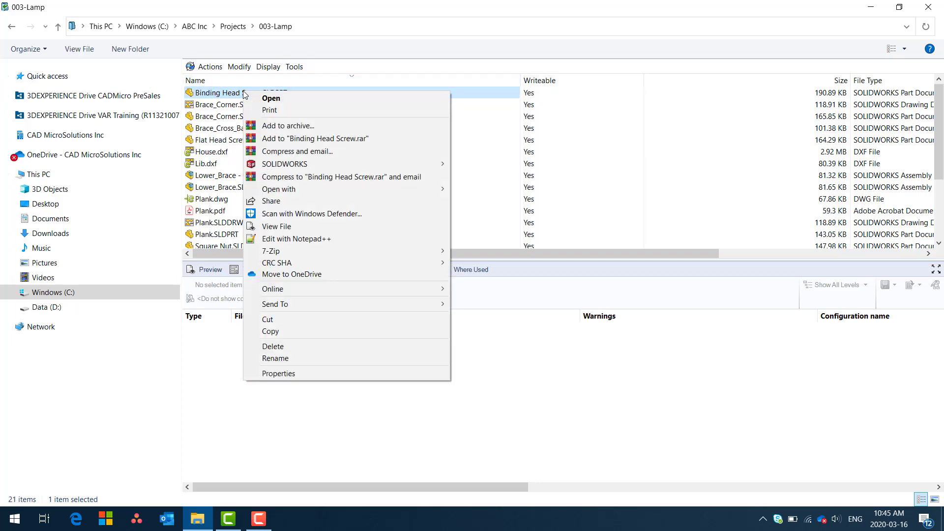
{"action": "left_click", "coordinate": [361, 12]}
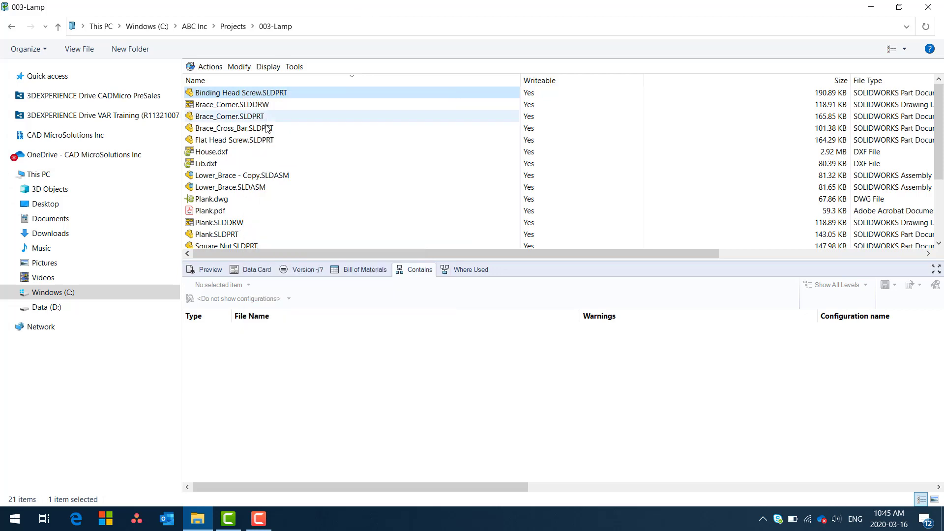
Choose Tools > Work On-line to reconnect the ABC Inc vault
{"action": "left_click", "coordinate": [295, 68]}
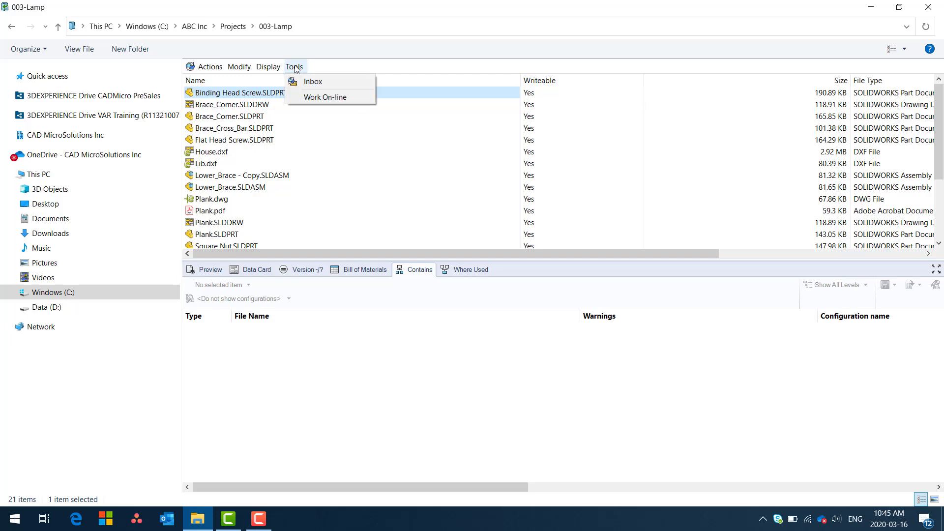
{"action": "left_click", "coordinate": [321, 100]}
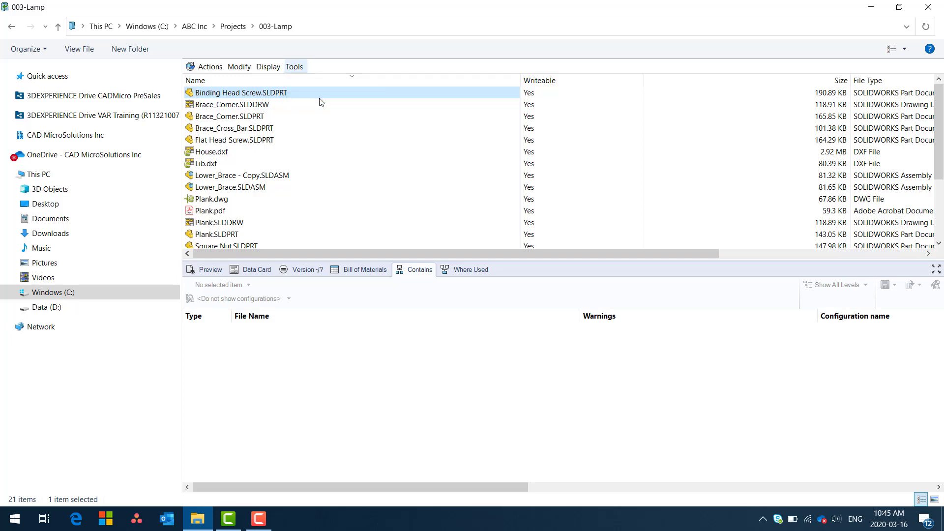